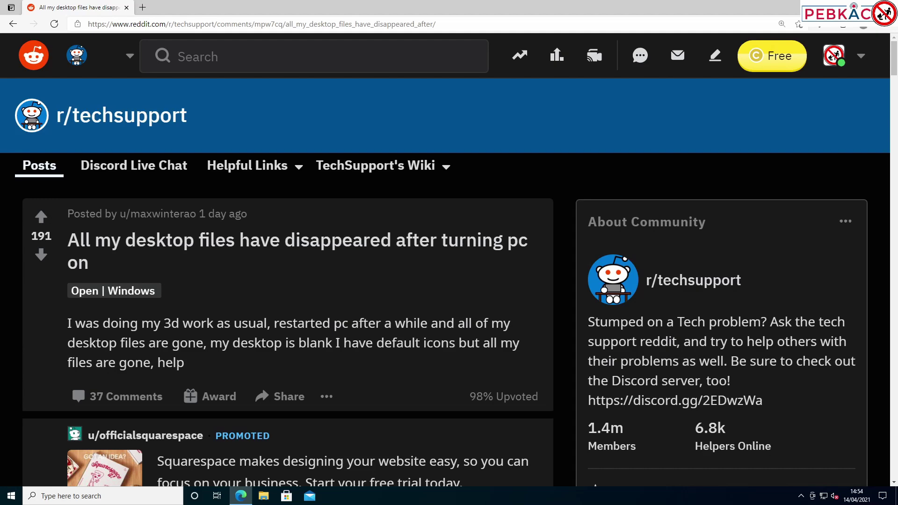
# Search Windows for 'user' and open the Add, edit or remove other users settings
pyautogui.press('super')
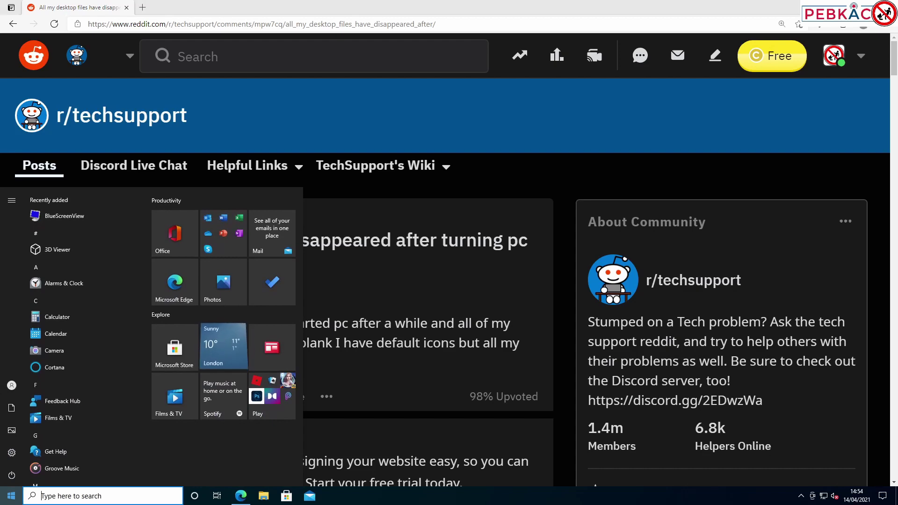
pyautogui.write('user')
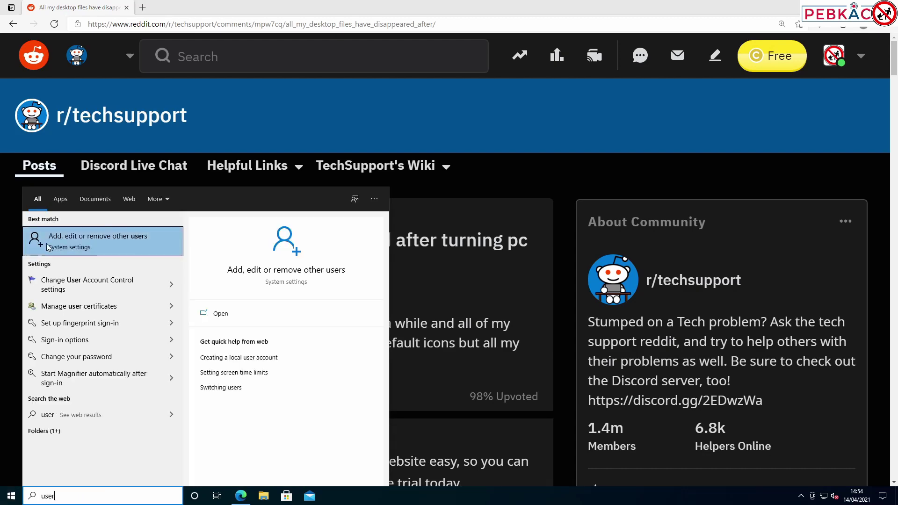
pyautogui.click(84, 247)
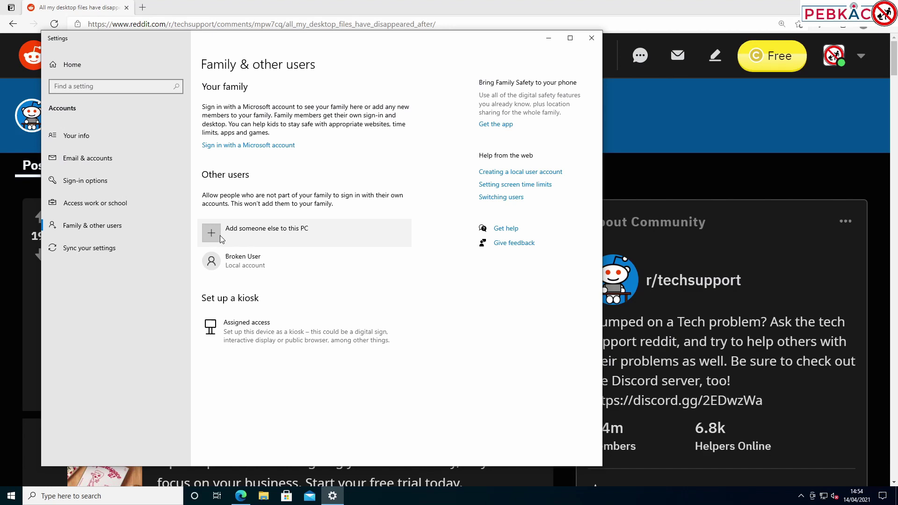
# Add someone else to this PC, skipping sign-in info and the Microsoft account requirement
pyautogui.click(244, 237)
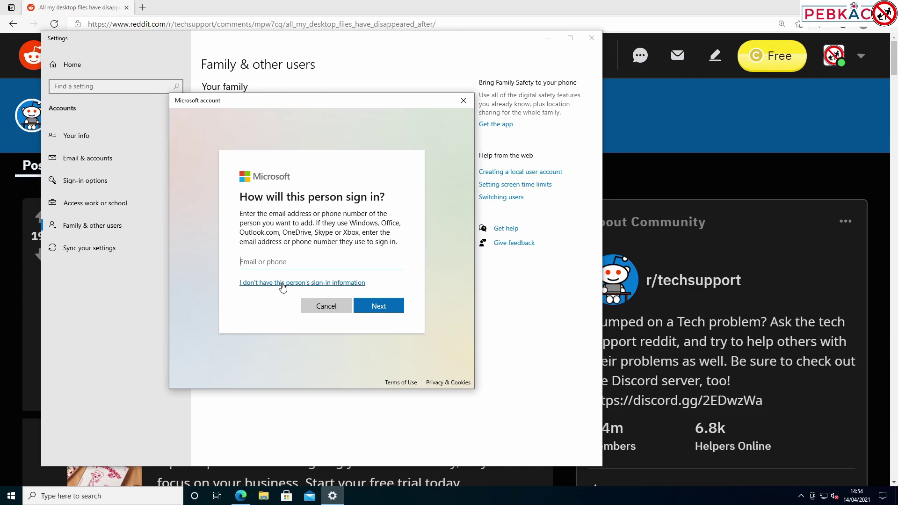
pyautogui.click(283, 284)
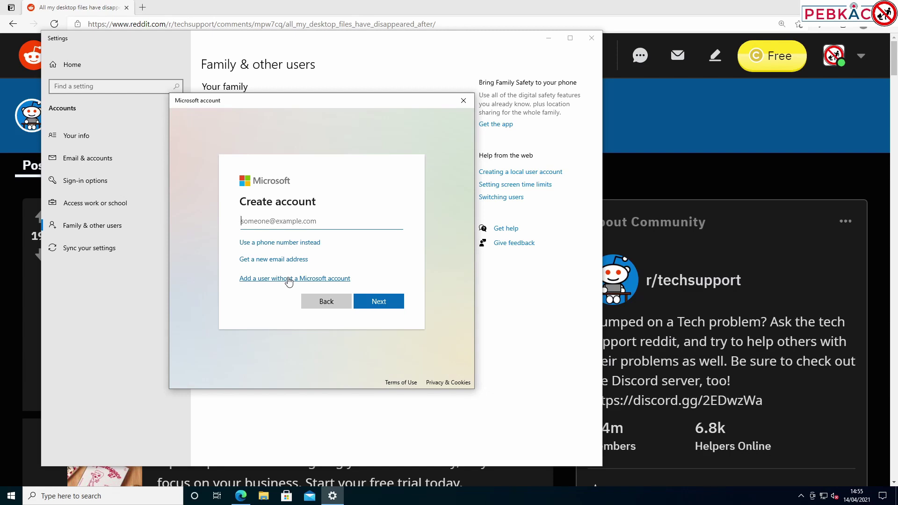
pyautogui.click(289, 279)
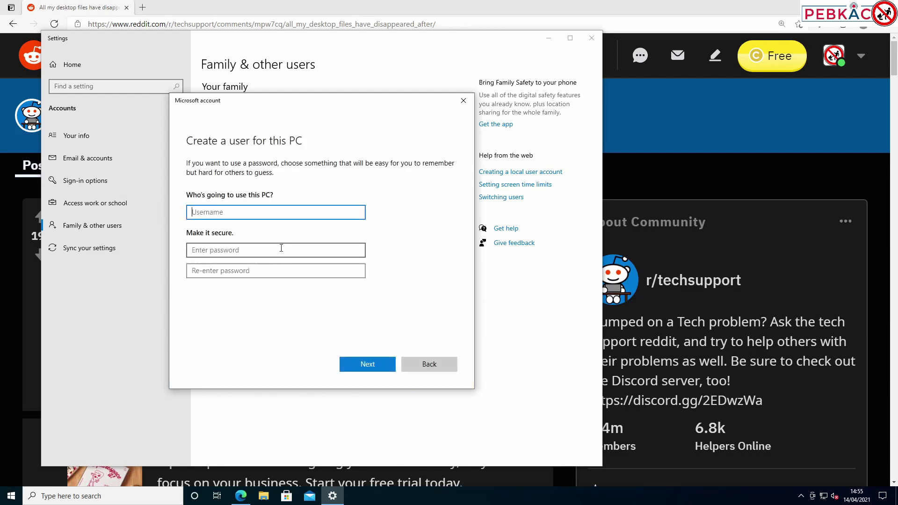
# Enter the user name New Pebkac and a matching password twice, fixing the mismatched confirmation
pyautogui.write('New Peb')
pyautogui.write('kas')
pyautogui.click(281, 248)
pyautogui.write('pebkac')
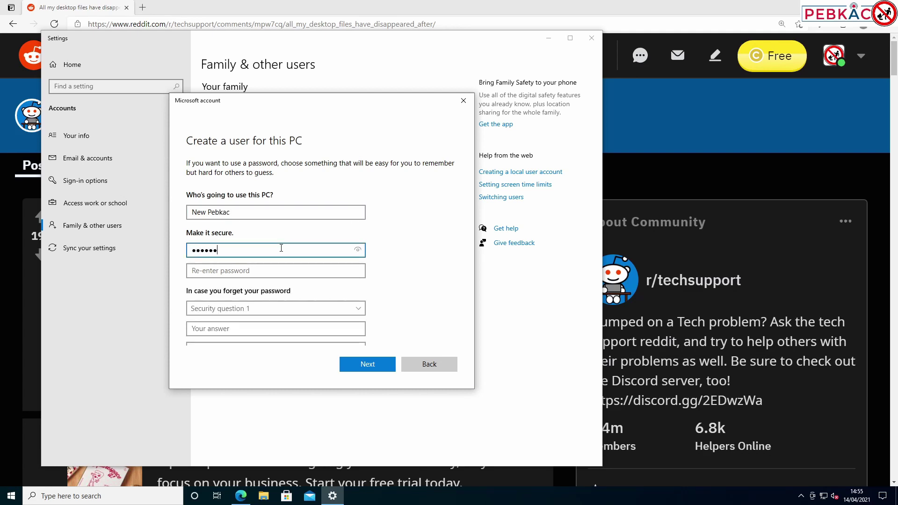
pyautogui.press('Tab')
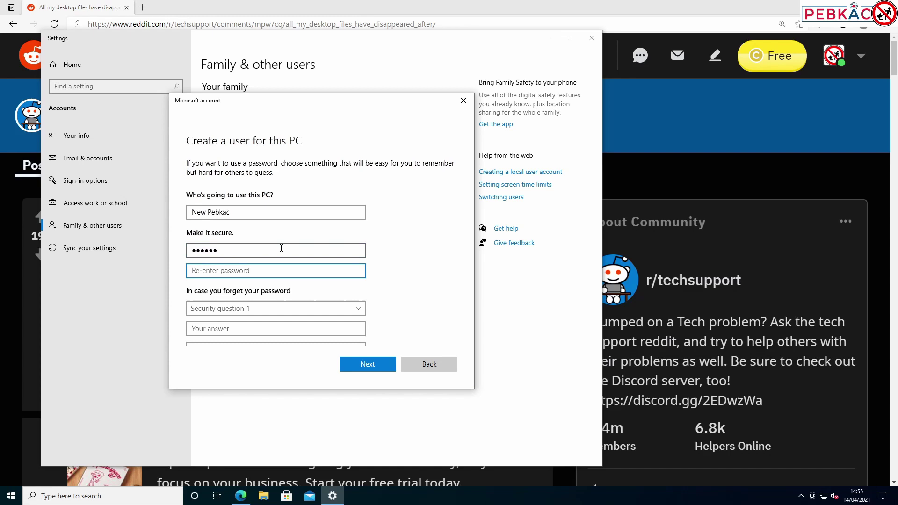
pyautogui.write('pebkas')
pyautogui.press('Tab')
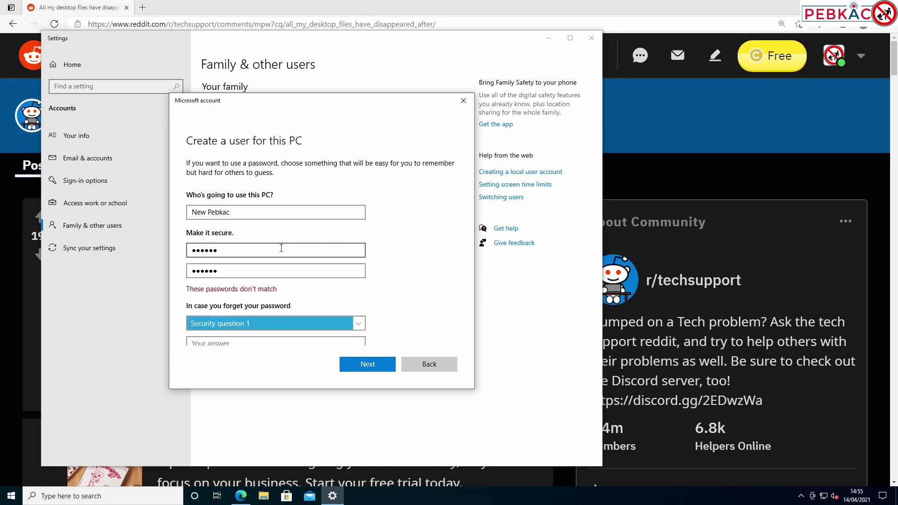
pyautogui.hotkey('shift', 'Tab')
pyautogui.hotkey('shift', 'Tab')
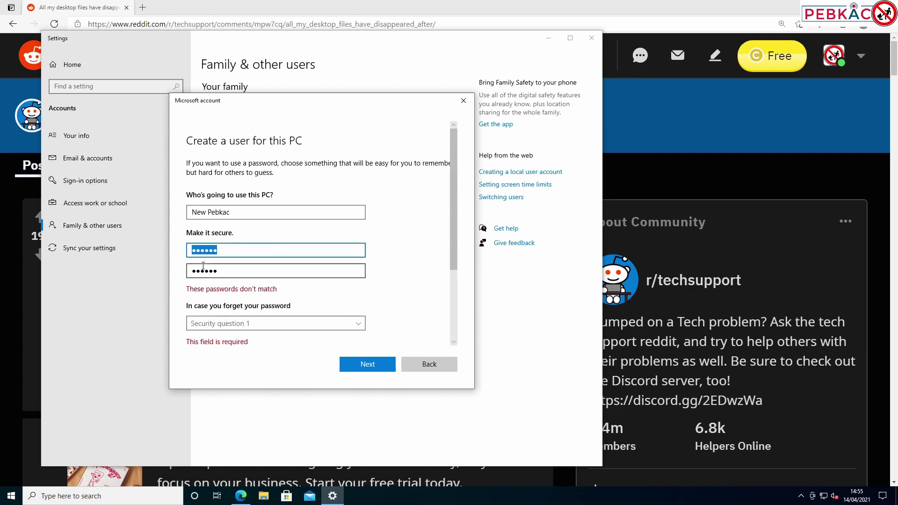
pyautogui.write('pebkac')
pyautogui.press('Tab')
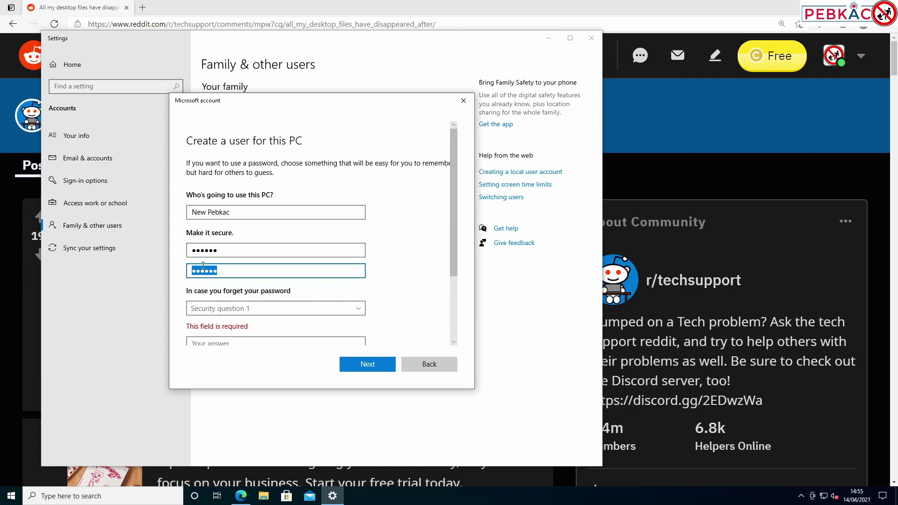
pyautogui.press('Tab')
# Choose the first pet's name, birth city and childhood nickname security questions and answer each
pyautogui.scroll(-2, 281, 262)
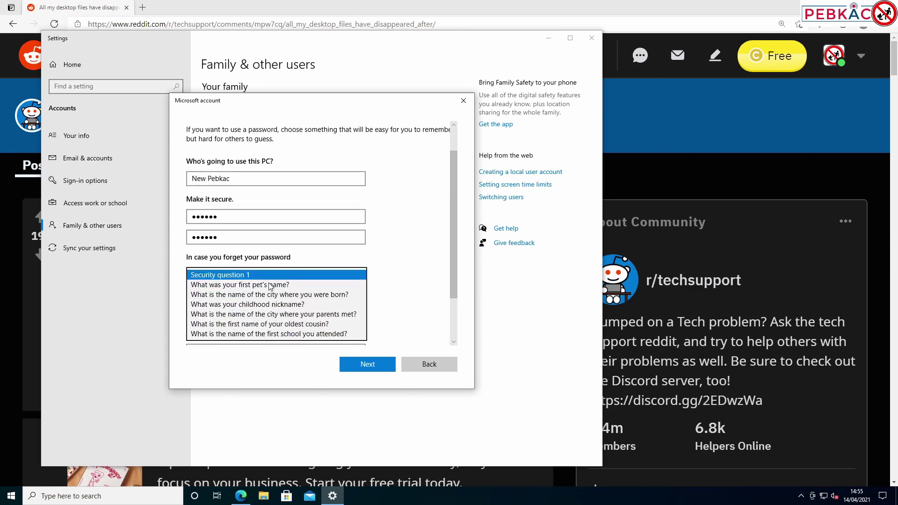
pyautogui.click(270, 285)
pyautogui.click(233, 296)
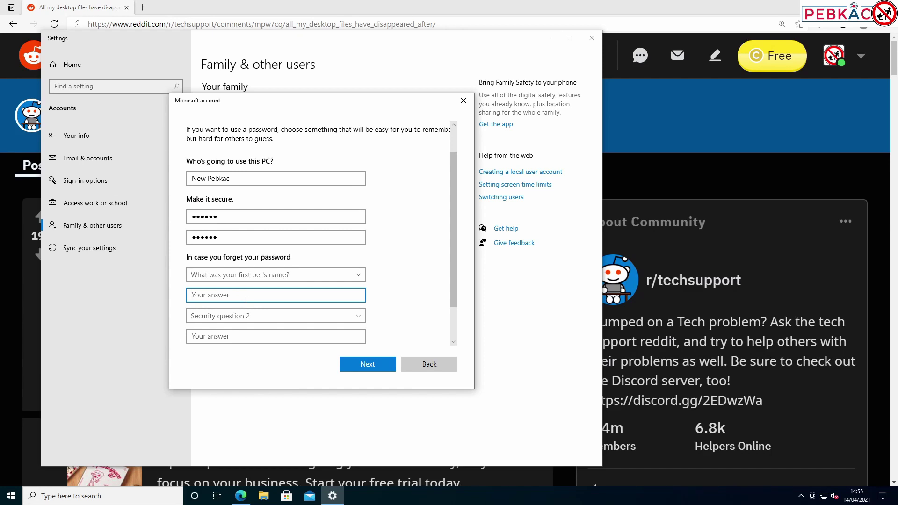
pyautogui.write('pebkac')
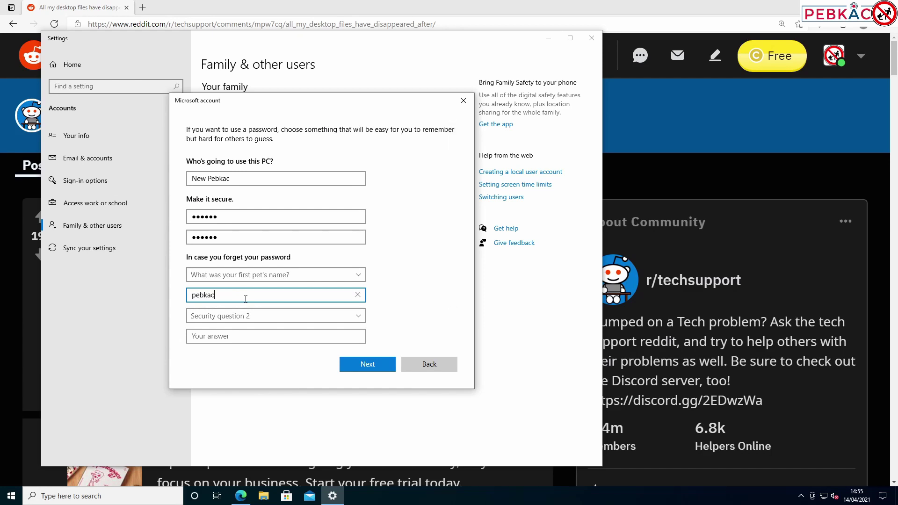
pyautogui.press('Tab')
pyautogui.click(269, 323)
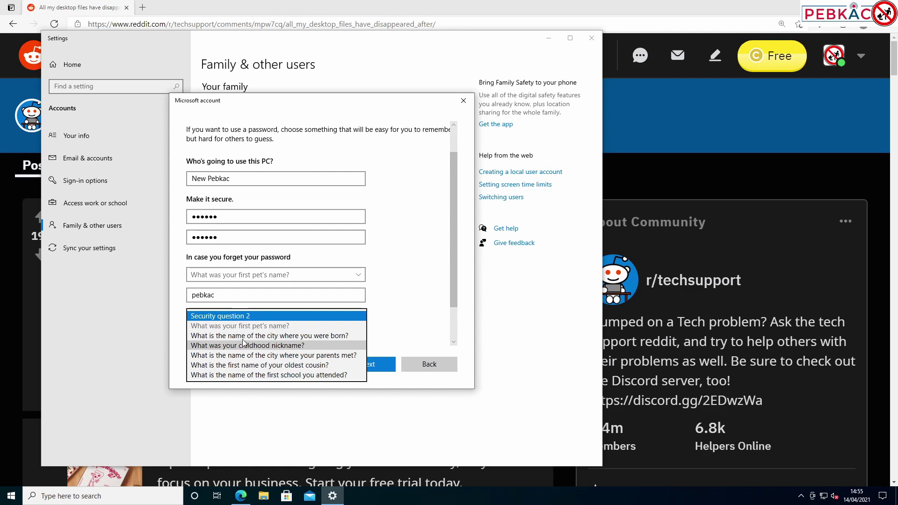
pyautogui.click(243, 327)
pyautogui.click(242, 337)
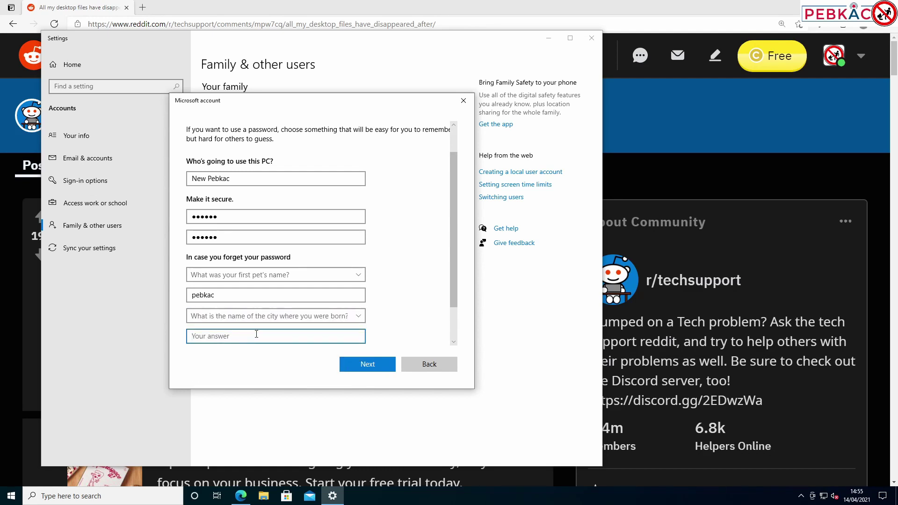
pyautogui.write('pebkac')
pyautogui.scroll(-1, 224, 320)
pyautogui.click(230, 325)
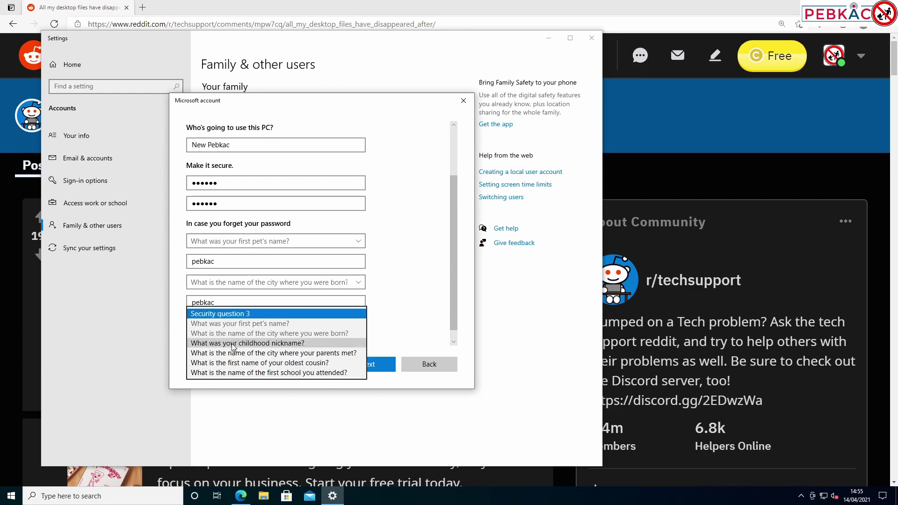
pyautogui.click(232, 344)
pyautogui.click(229, 344)
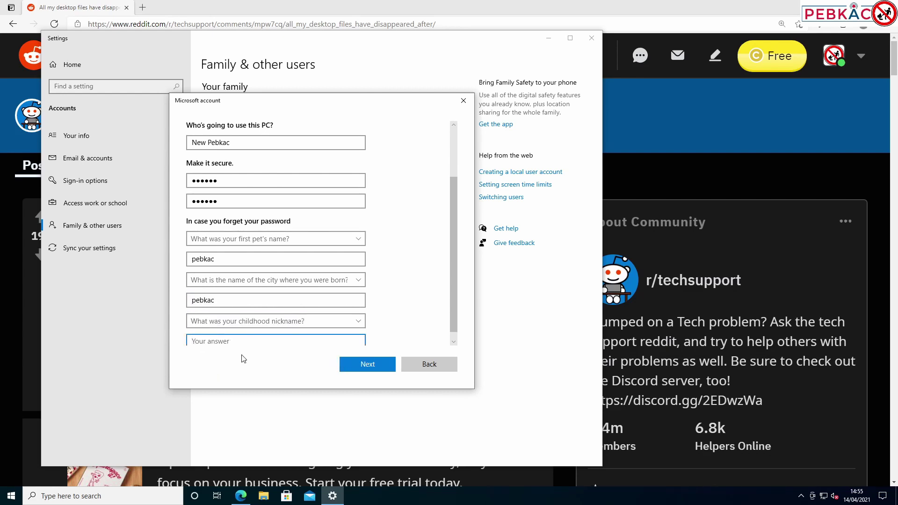
pyautogui.write('peb')
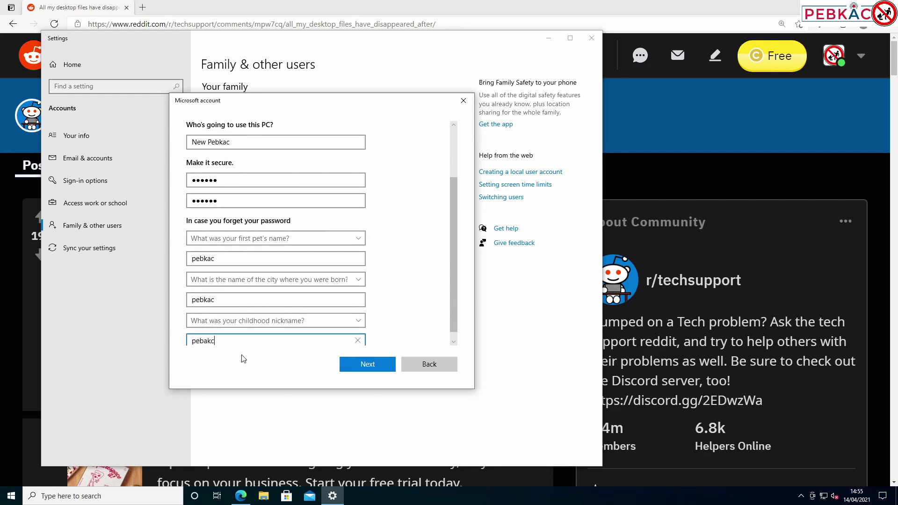
pyautogui.write('kac')
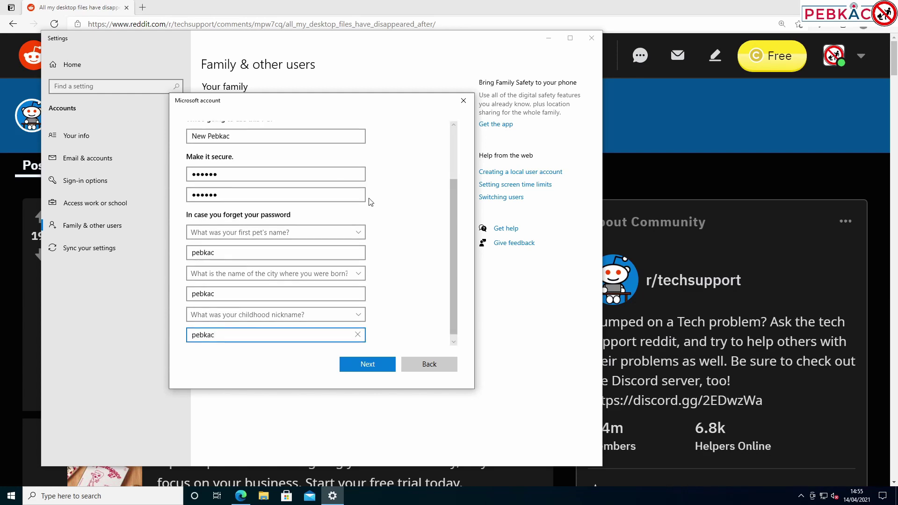
# Create the New Pebkac account and change its account type to Administrator
pyautogui.click(365, 363)
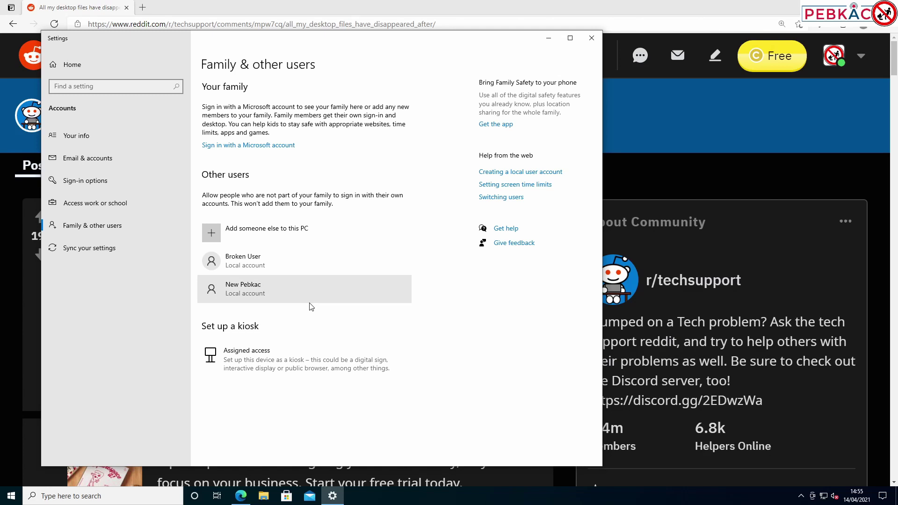
pyautogui.click(278, 293)
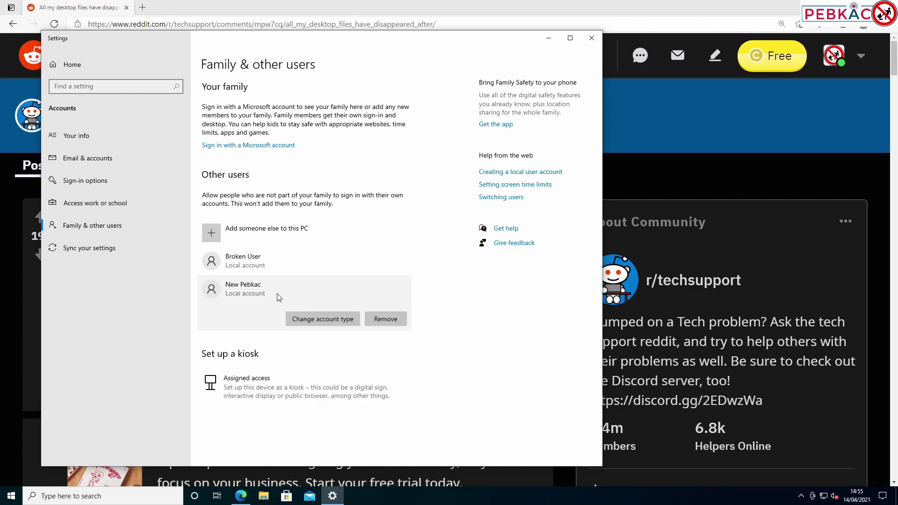
pyautogui.click(323, 319)
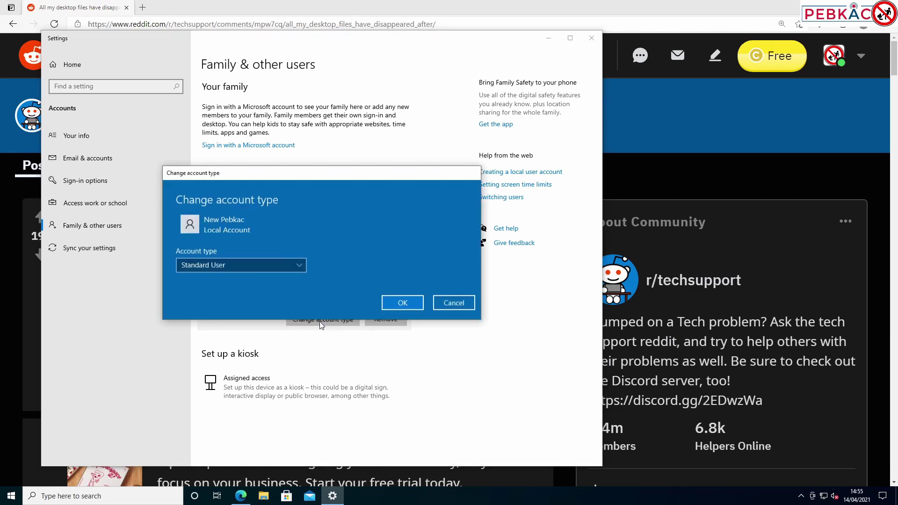
pyautogui.click(248, 265)
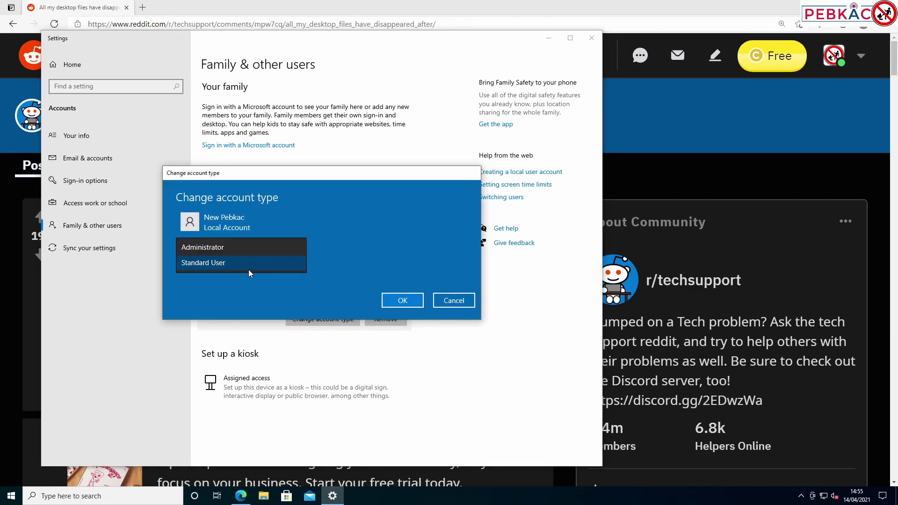
pyautogui.click(220, 248)
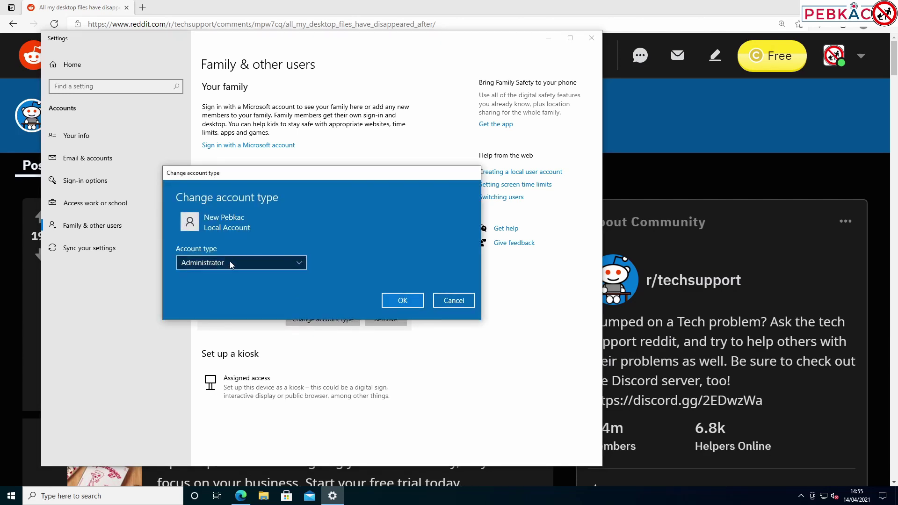
pyautogui.click(409, 303)
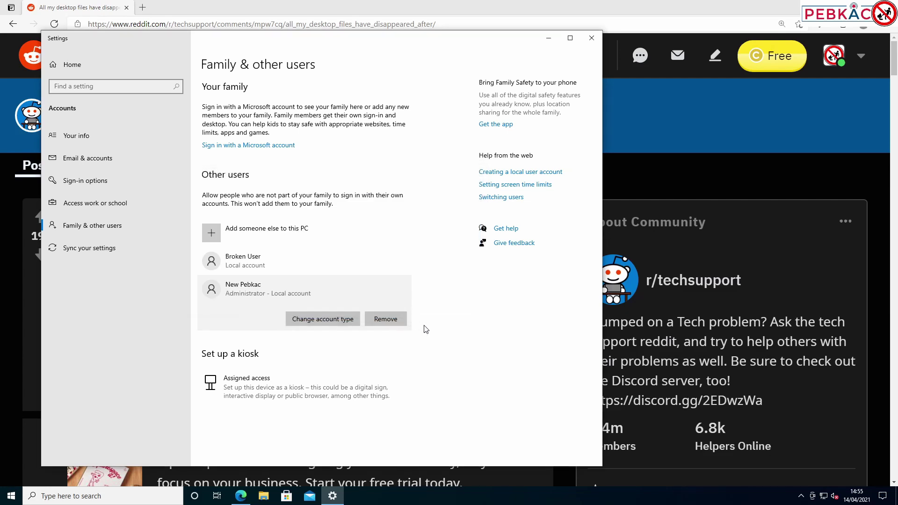
# Close Settings and sign out of the Pebkac account from the Start menu
pyautogui.click(592, 38)
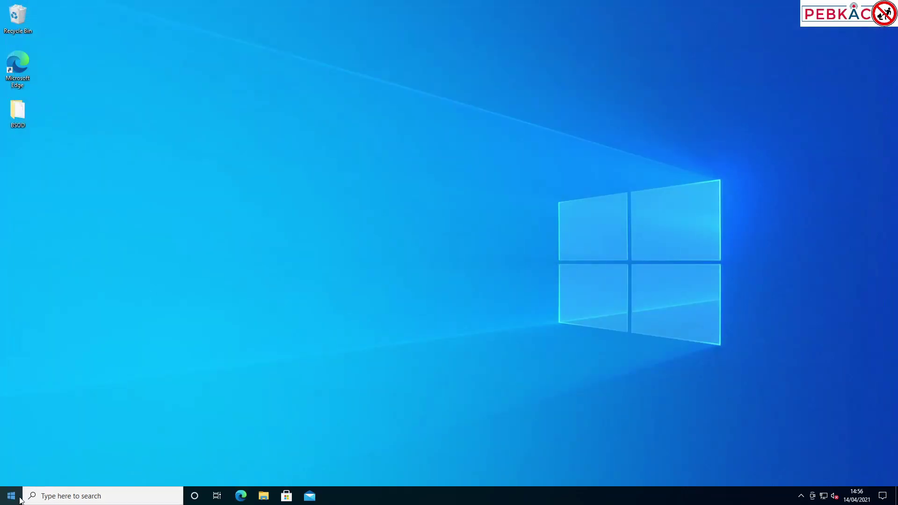
pyautogui.click(14, 496)
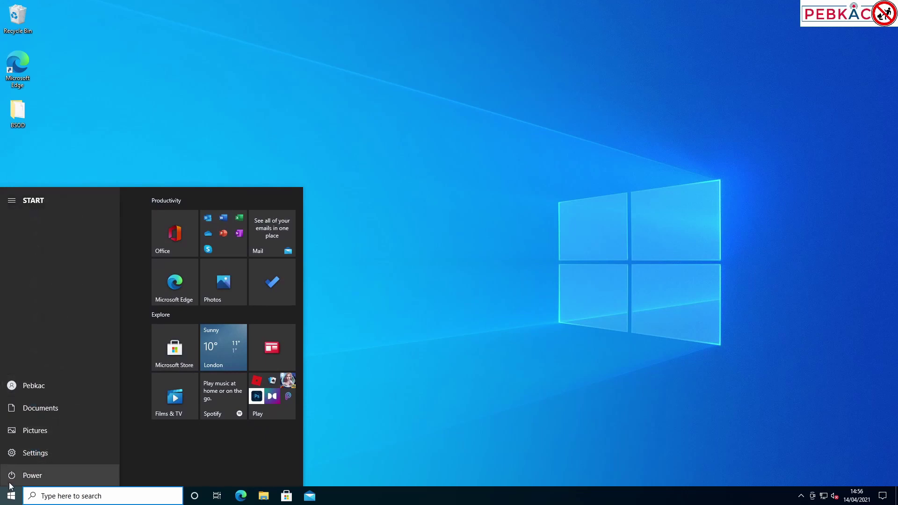
pyautogui.click(12, 385)
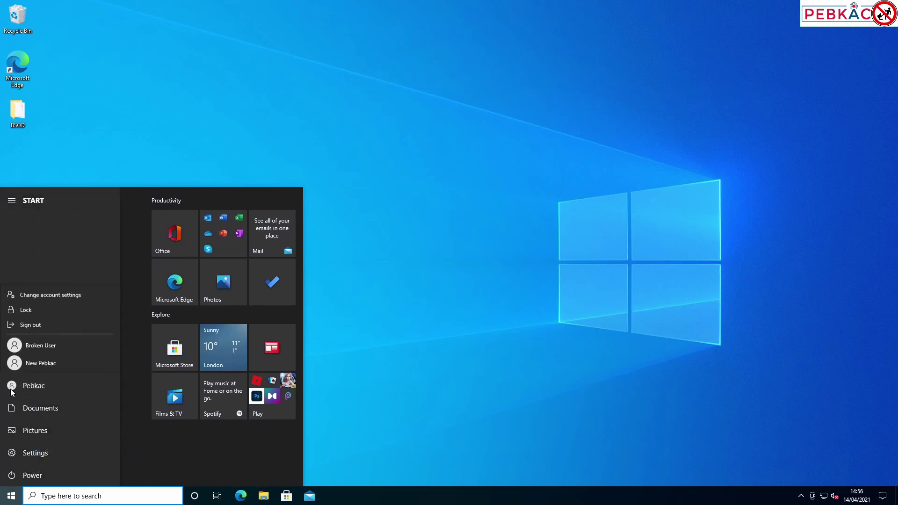
pyautogui.click(30, 323)
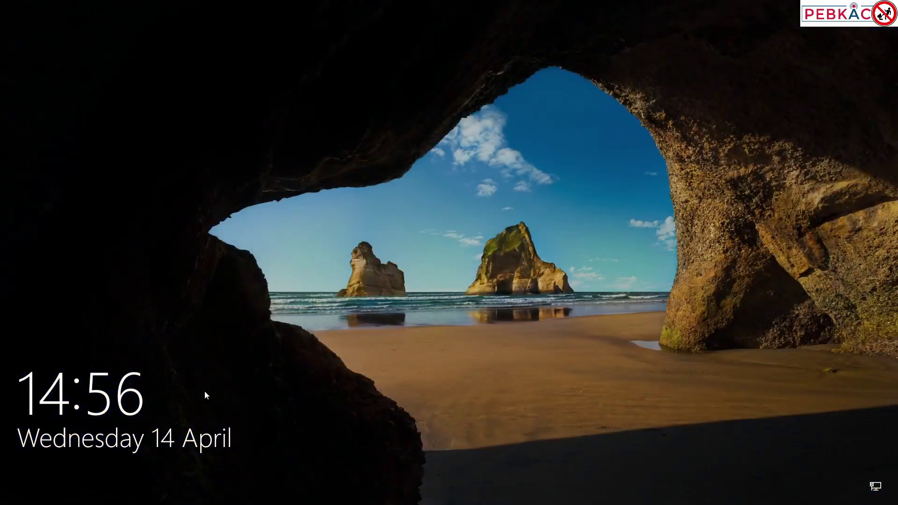
# Sign in to the New Pebkac account with its password
pyautogui.click(197, 400)
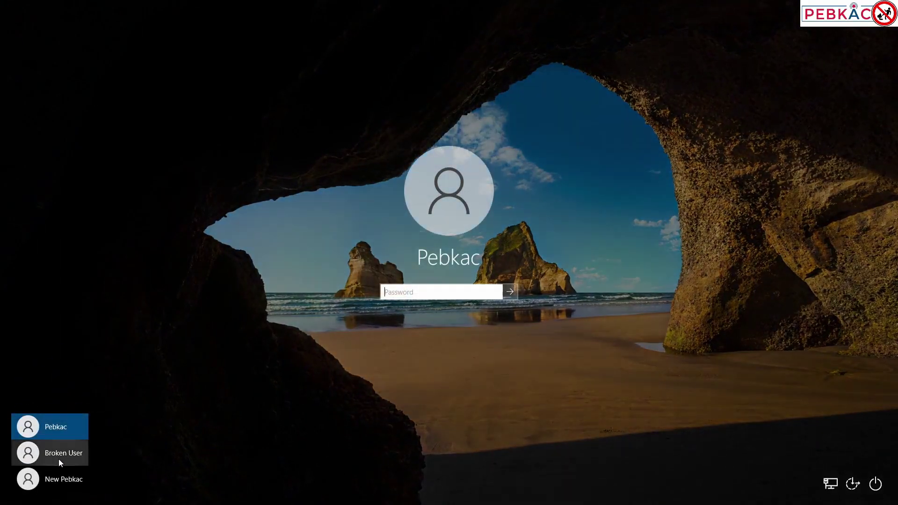
pyautogui.click(62, 484)
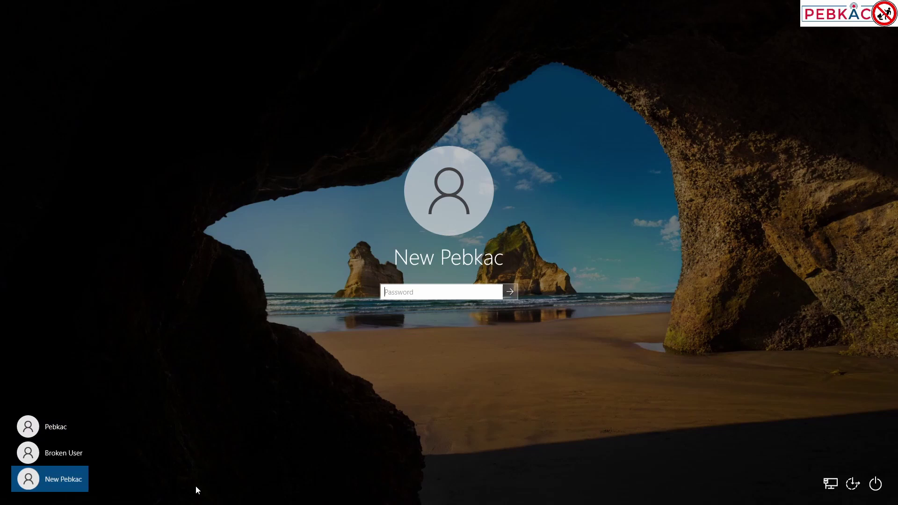
pyautogui.write('password')
pyautogui.press('Return')
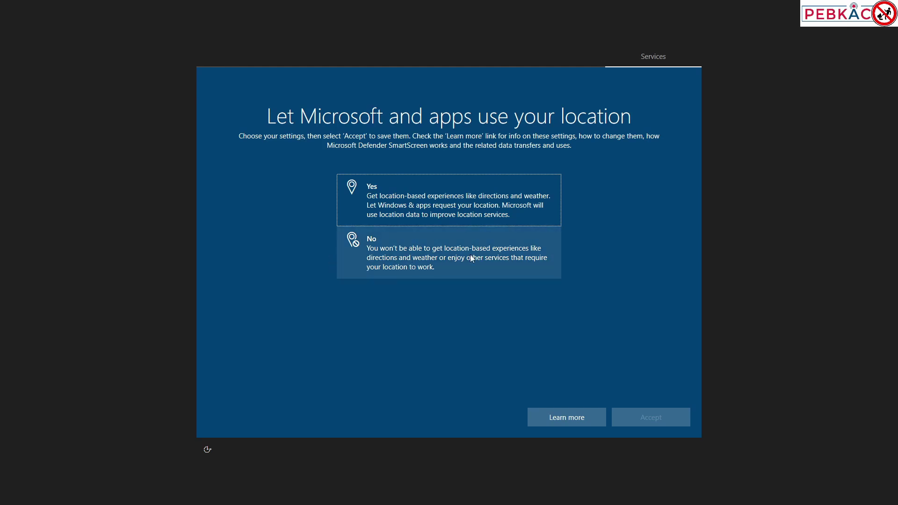
# Decline location, Find my device, inking, tailored experiences and advertising ID; send only required diagnostics
pyautogui.click(412, 251)
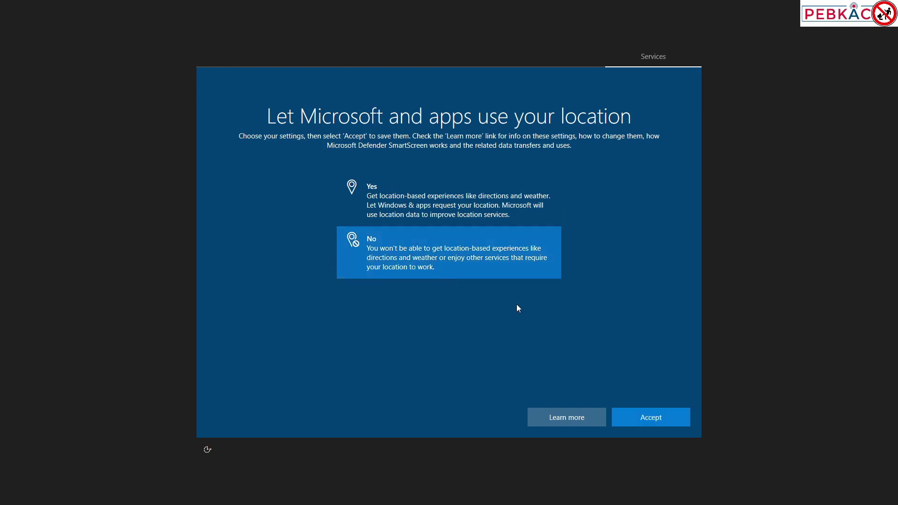
pyautogui.click(637, 414)
pyautogui.click(418, 273)
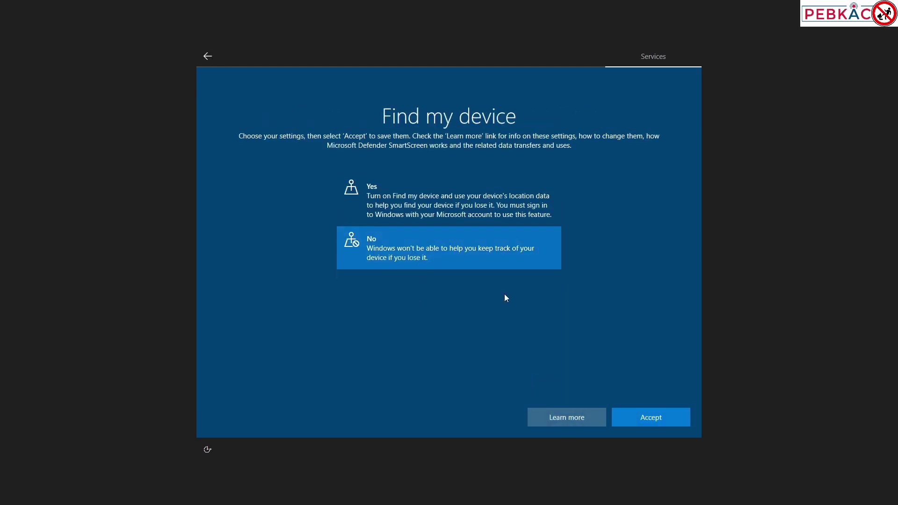
pyautogui.click(651, 417)
pyautogui.click(421, 316)
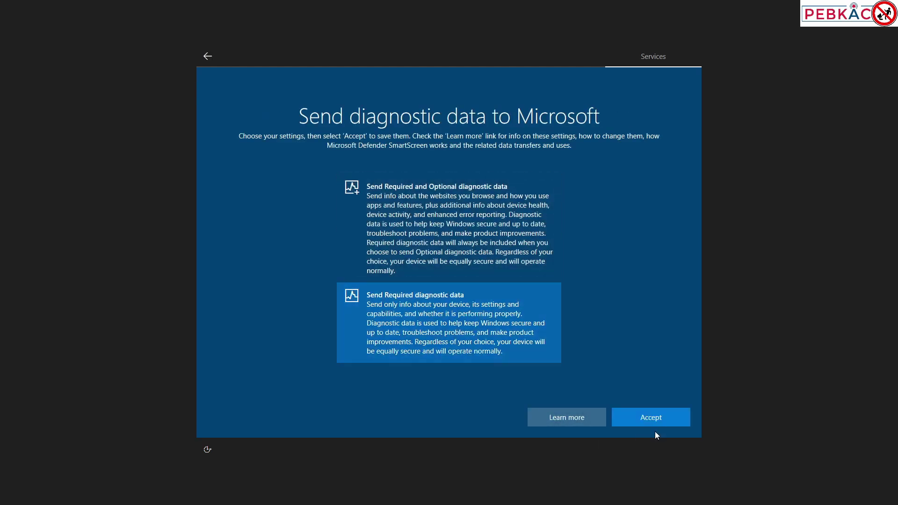
pyautogui.click(653, 418)
pyautogui.click(439, 280)
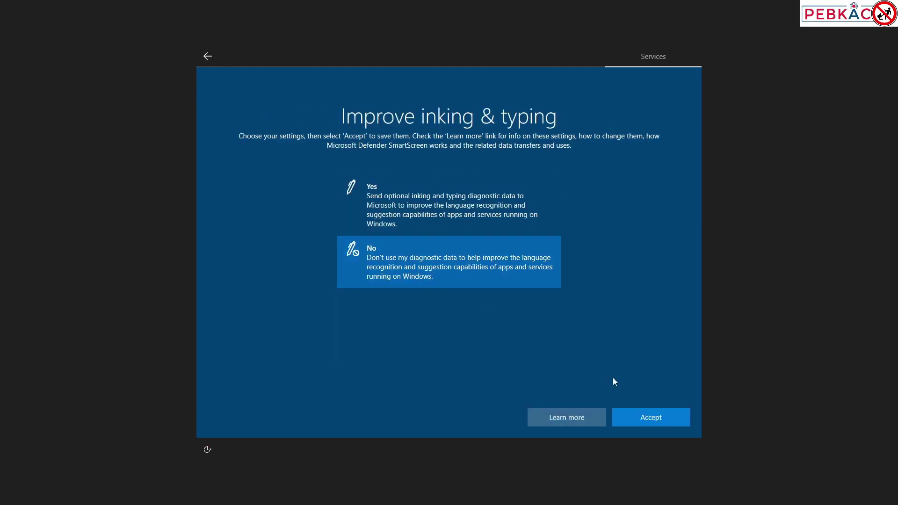
pyautogui.click(655, 419)
pyautogui.click(447, 282)
pyautogui.click(682, 420)
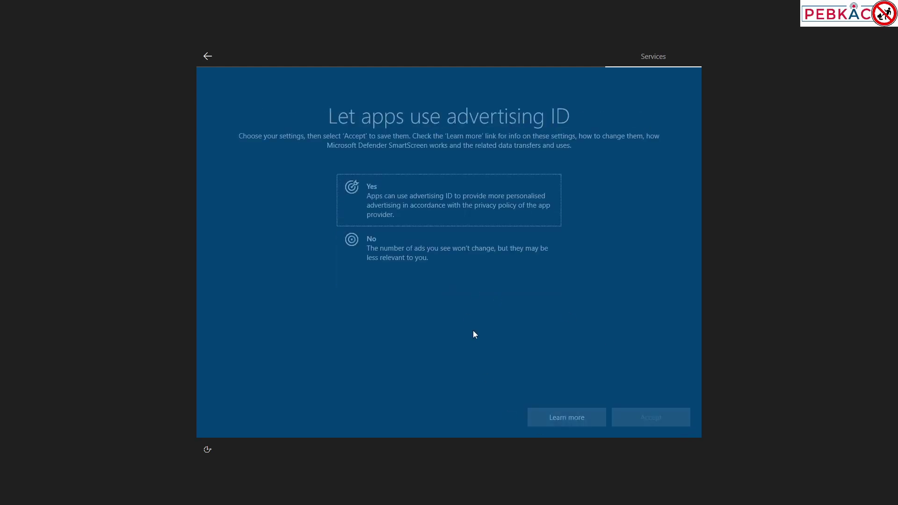
pyautogui.click(450, 268)
pyautogui.click(670, 418)
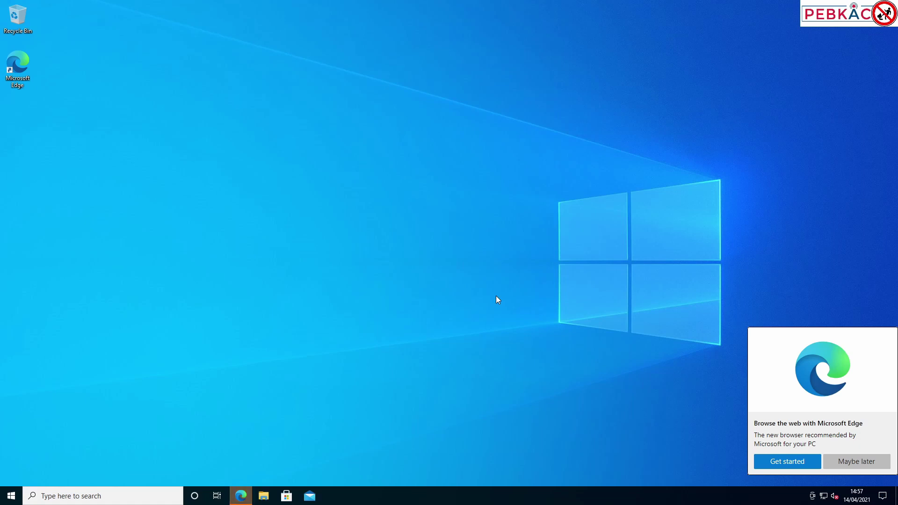
# Choose Maybe later on the Microsoft Edge recommendation popup
pyautogui.click(858, 461)
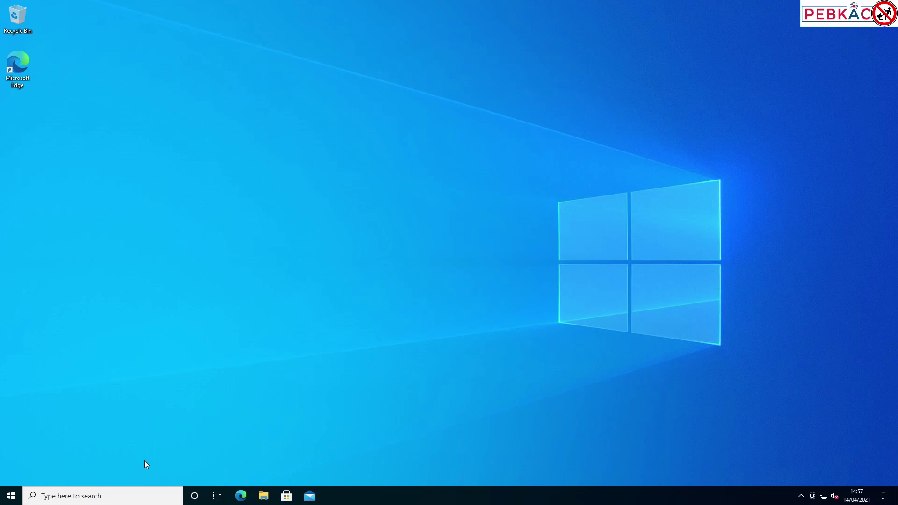
# Open File Explorer and browse to This PC > Local Disk (C:) > Users
pyautogui.click(265, 498)
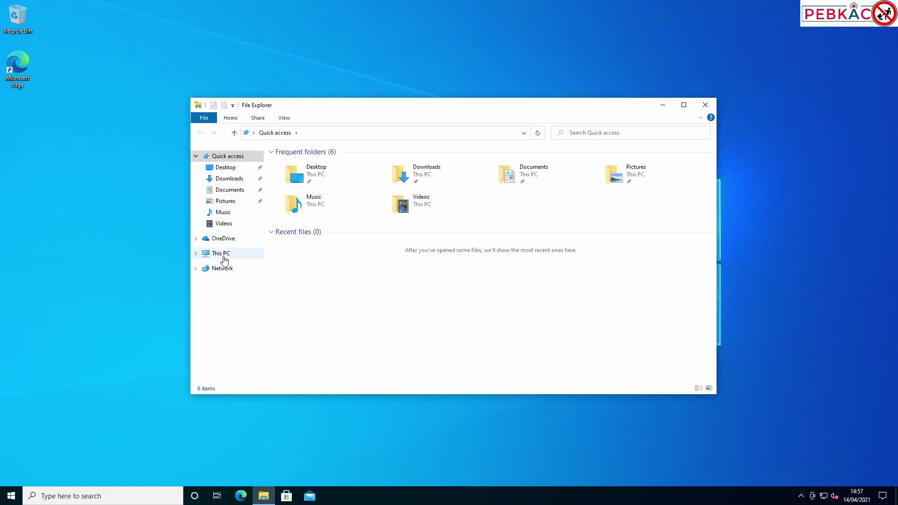
pyautogui.click(226, 256)
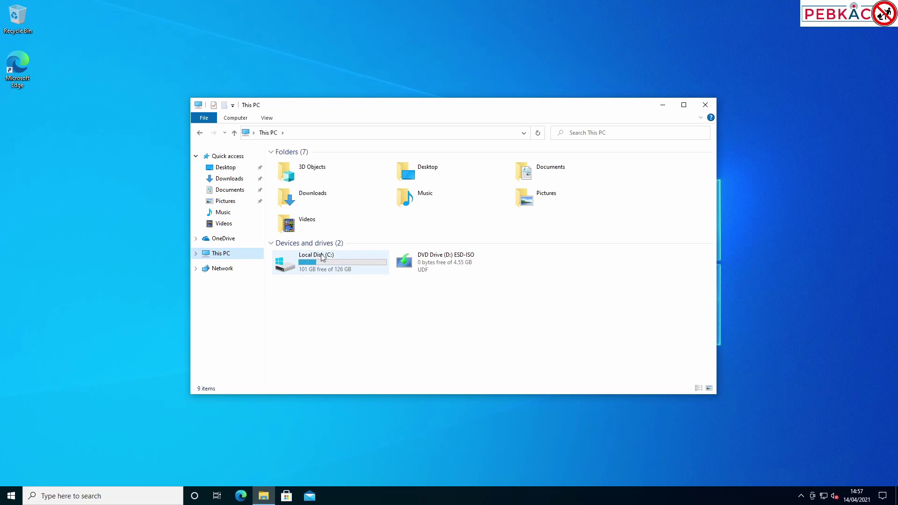
pyautogui.moveTo(318, 270)
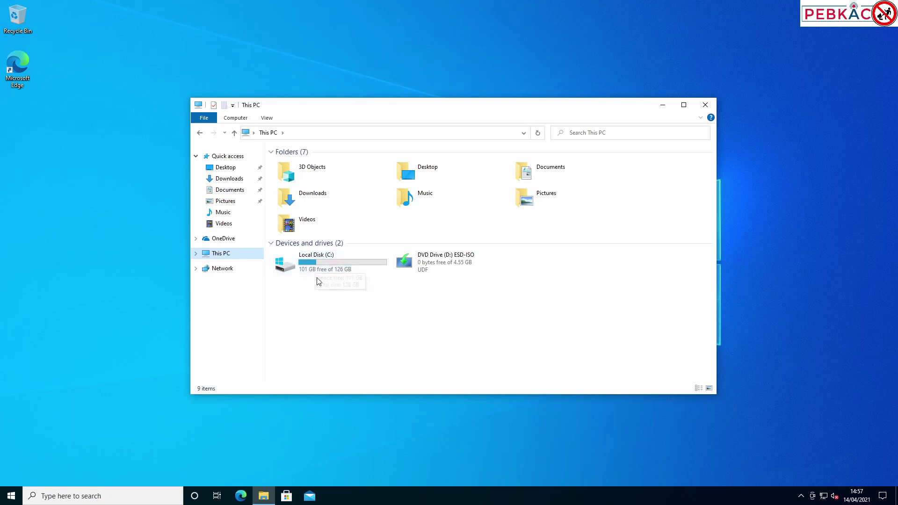
pyautogui.doubleClick(341, 260)
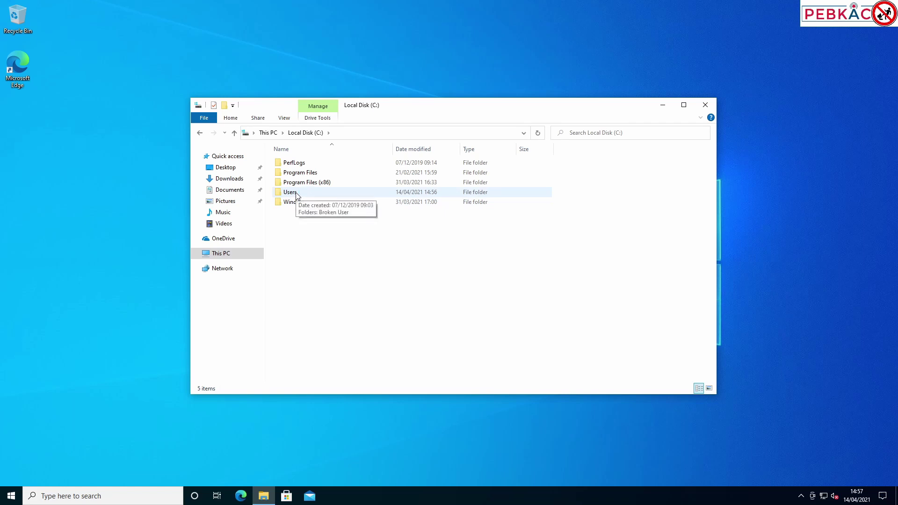
pyautogui.doubleClick(296, 194)
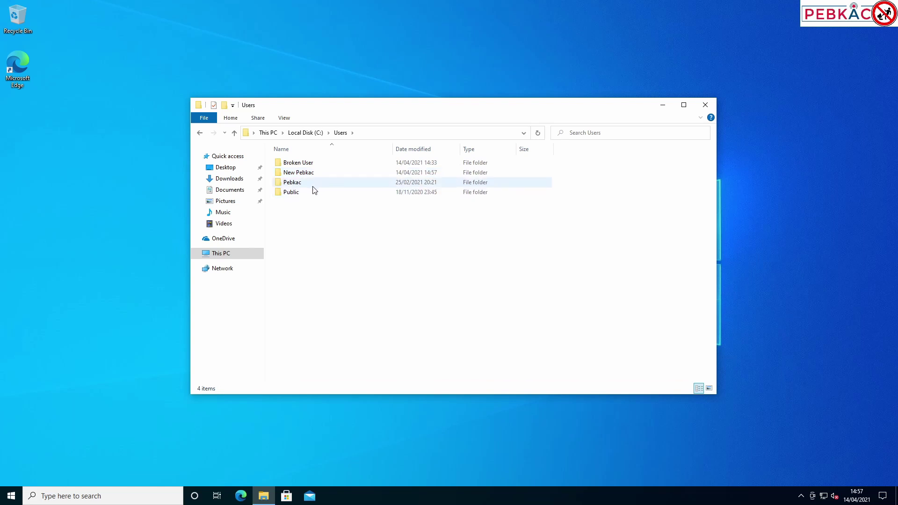
pyautogui.click(307, 220)
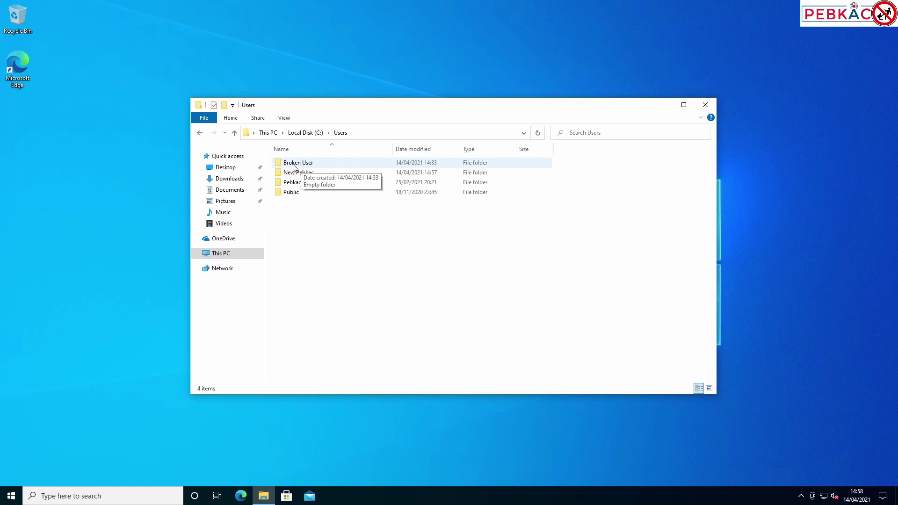
# Open the Broken User folder, choosing Continue to gain permanent access
pyautogui.click(307, 167)
pyautogui.doubleClick(307, 164)
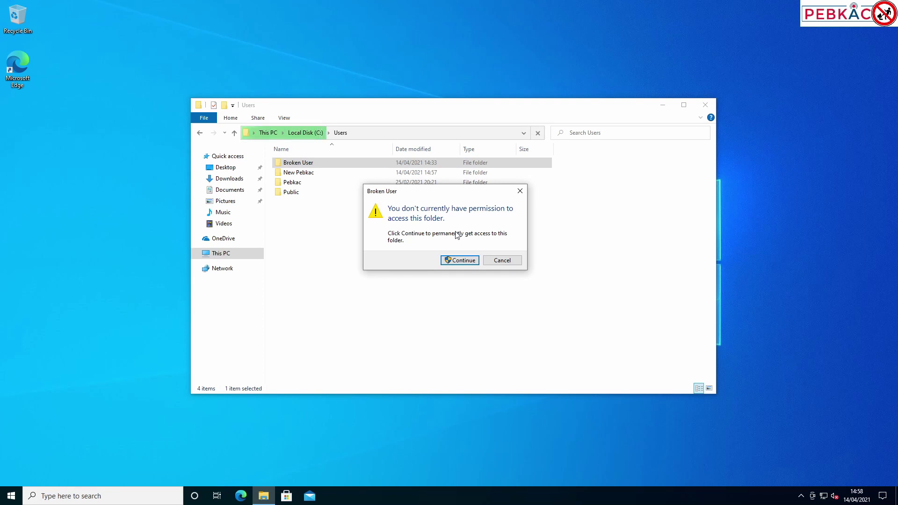
pyautogui.click(461, 260)
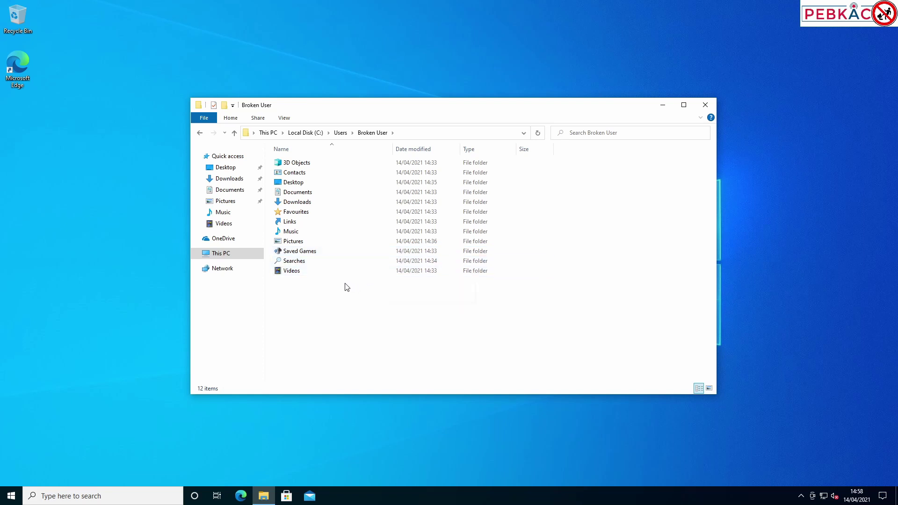
# Check Broken User's empty Documents, then move its three picture folders into Pictures
pyautogui.doubleClick(335, 195)
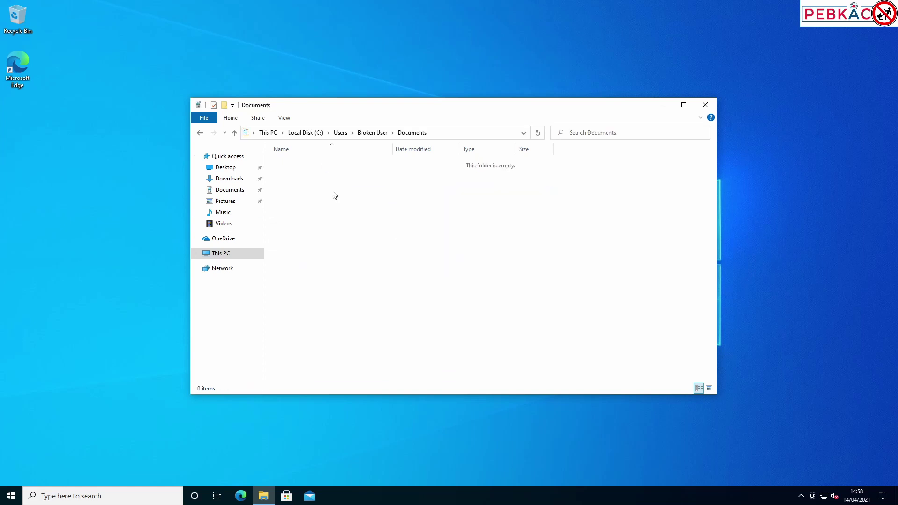
pyautogui.click(372, 133)
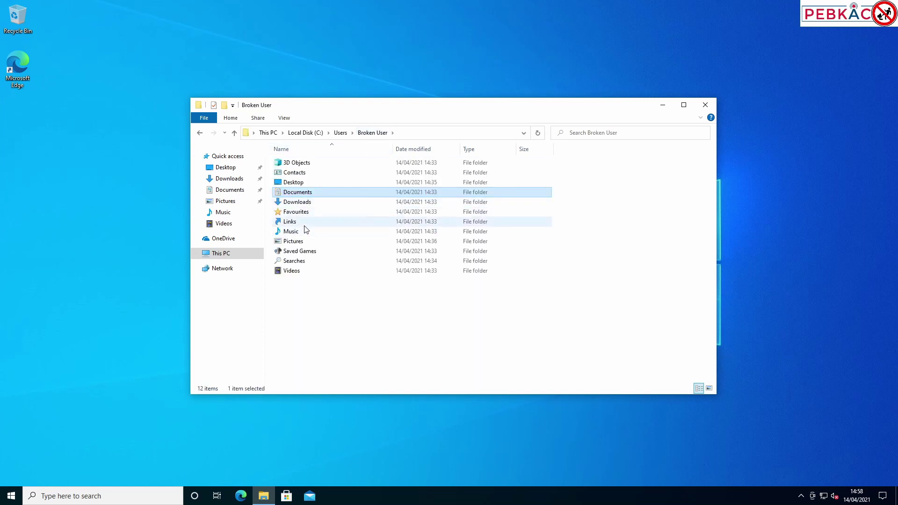
pyautogui.doubleClick(295, 242)
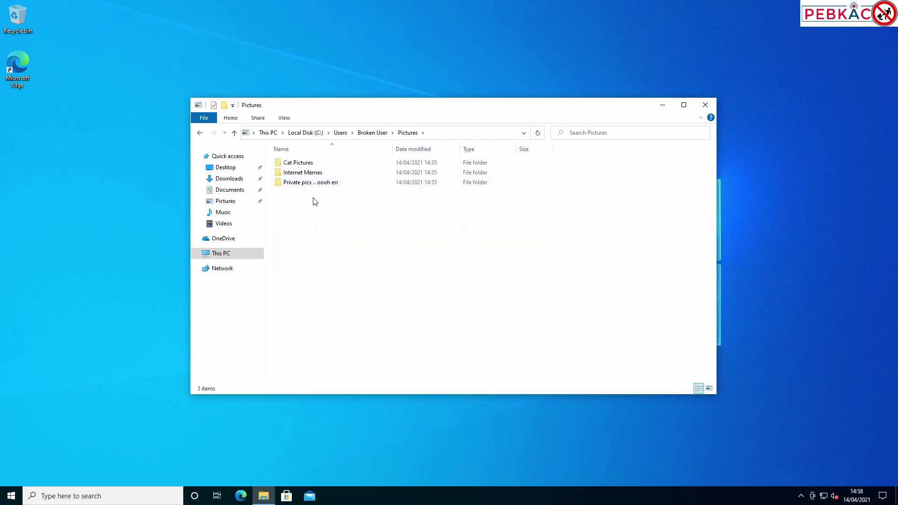
pyautogui.moveTo(311, 209); pyautogui.dragTo(221, 201)
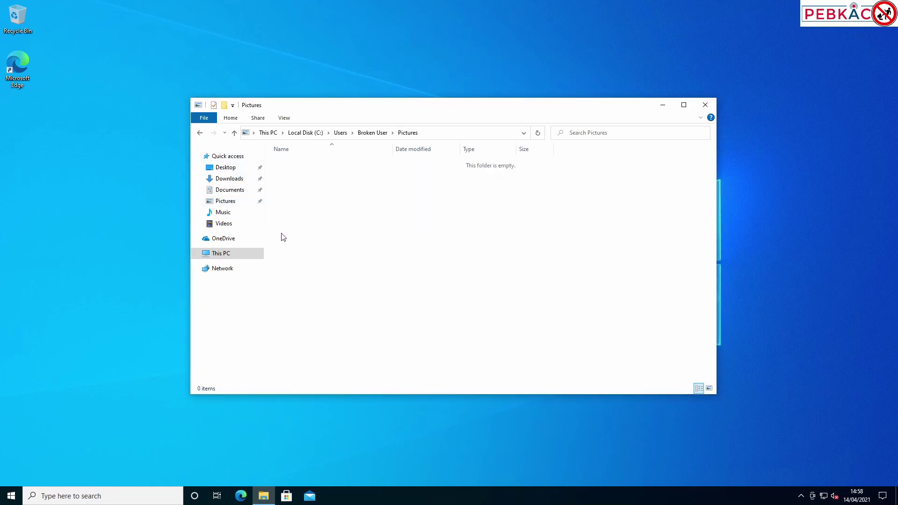
# Move the Super Important Files folder from Broken User's Desktop onto the current Desktop
pyautogui.click(380, 136)
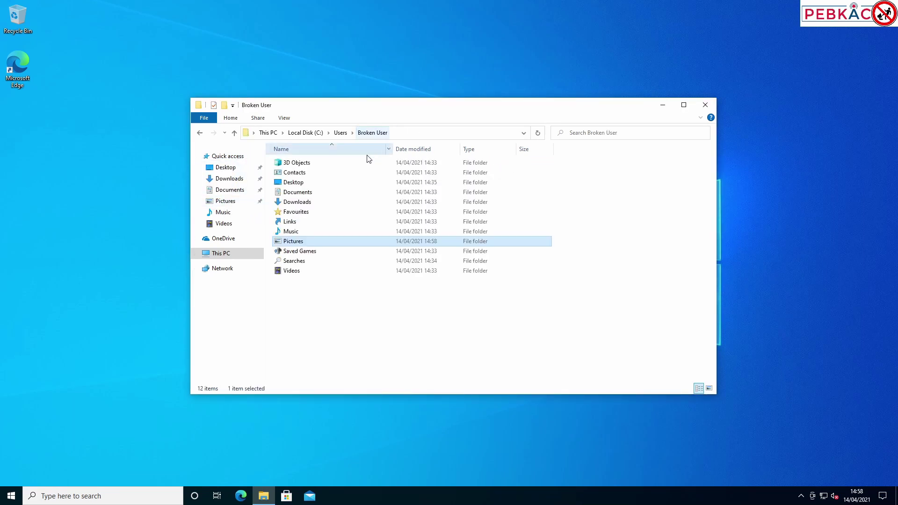
pyautogui.doubleClick(324, 193)
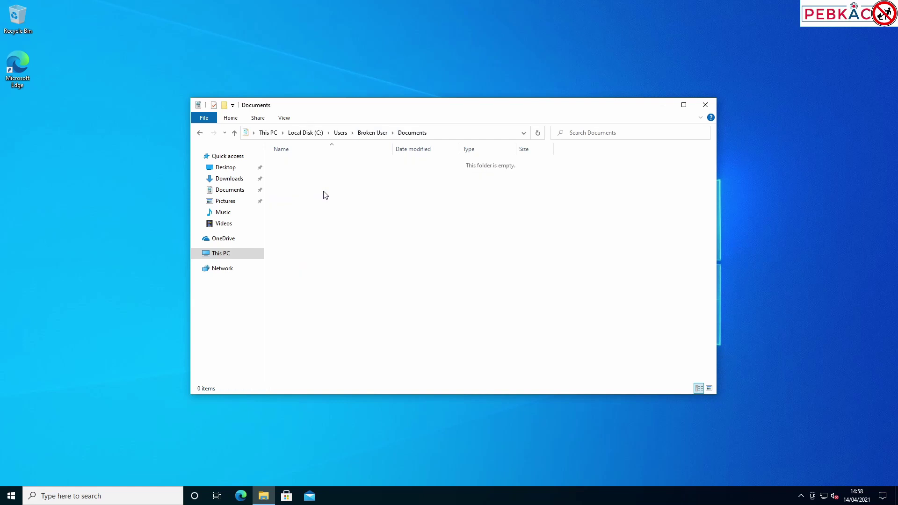
pyautogui.hotkey('alt', 'Left')
pyautogui.doubleClick(308, 182)
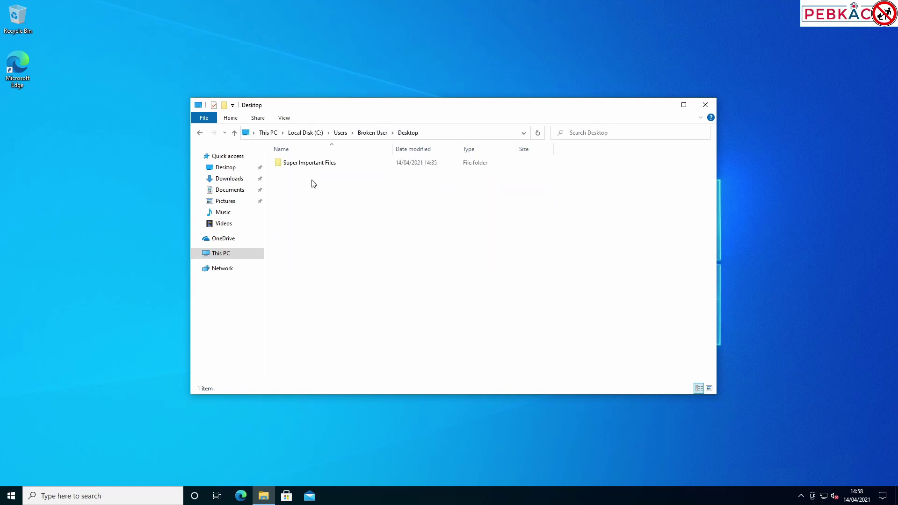
pyautogui.moveTo(323, 169); pyautogui.dragTo(226, 169)
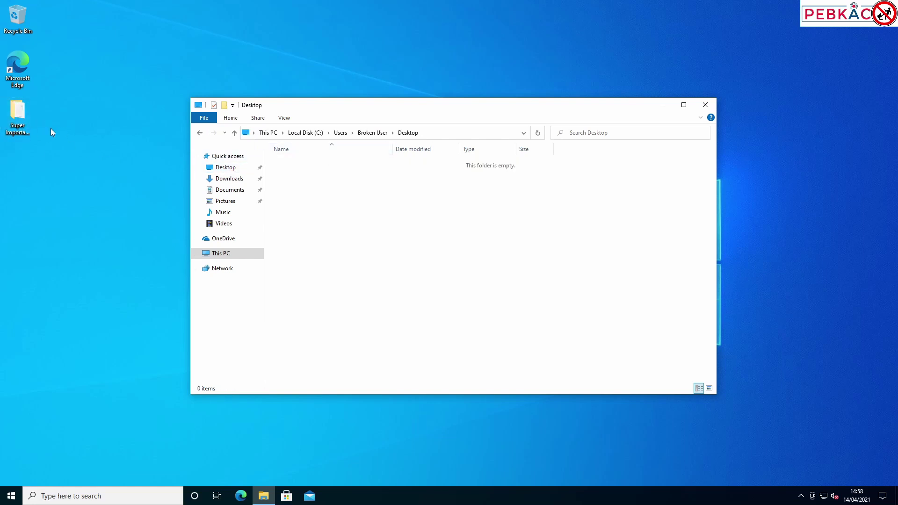
# Look over the Internet Memes, Private pics and Cat Pictures folders in the Pictures library
pyautogui.click(222, 202)
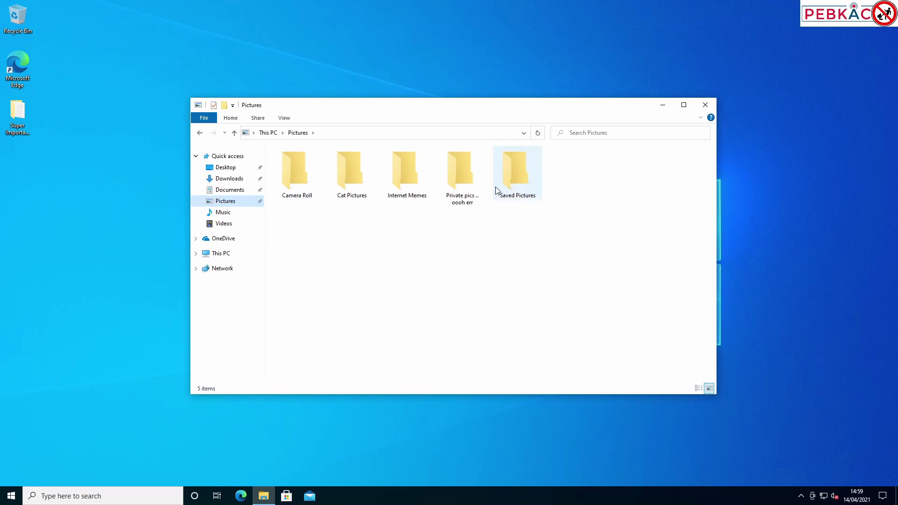
pyautogui.click(414, 187)
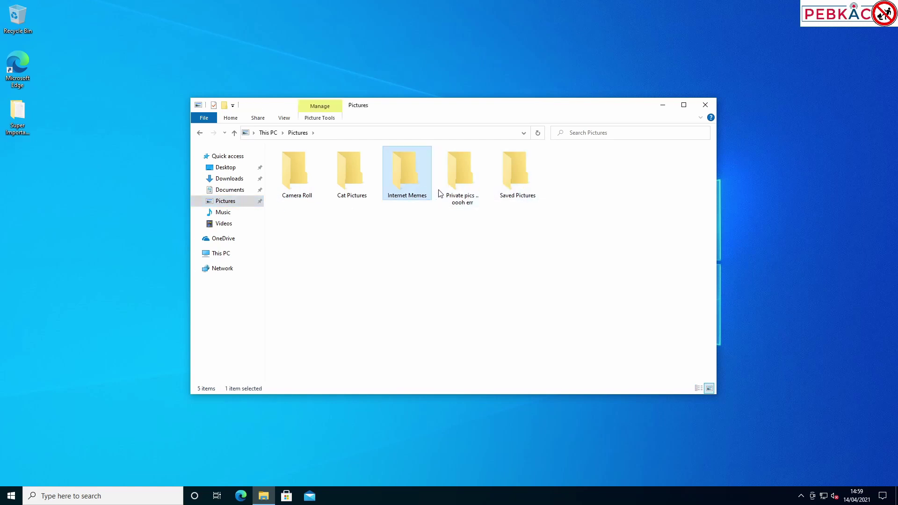
pyautogui.click(458, 190)
pyautogui.click(338, 201)
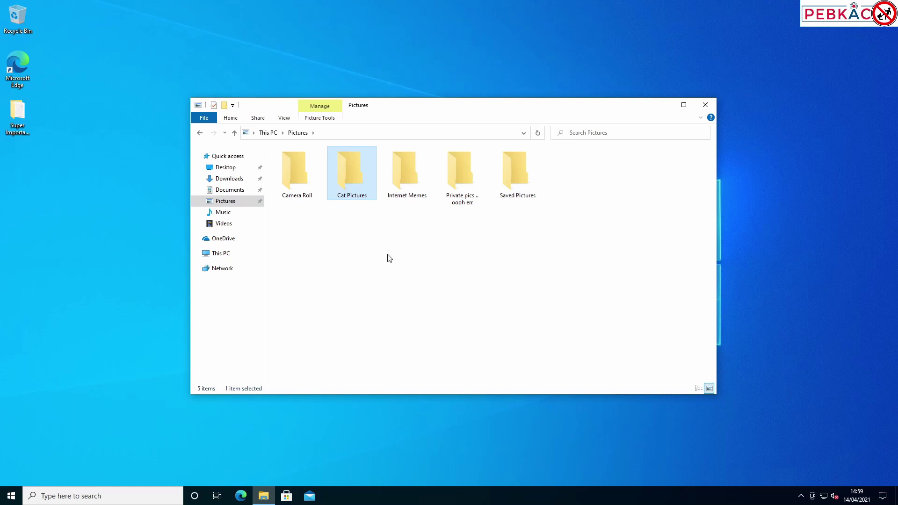
# Browse from This PC to C:\Users\Broken User and check its Favourites folder
pyautogui.click(229, 259)
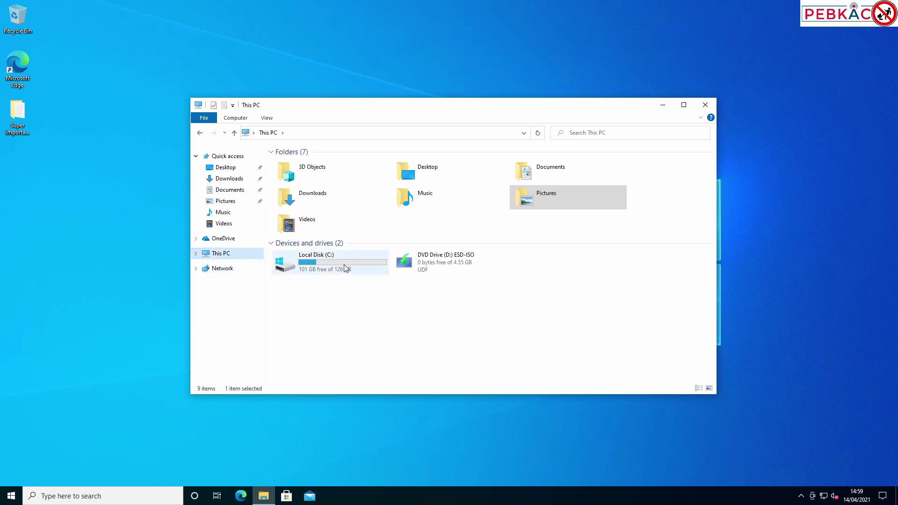
pyautogui.doubleClick(339, 265)
pyautogui.doubleClick(316, 193)
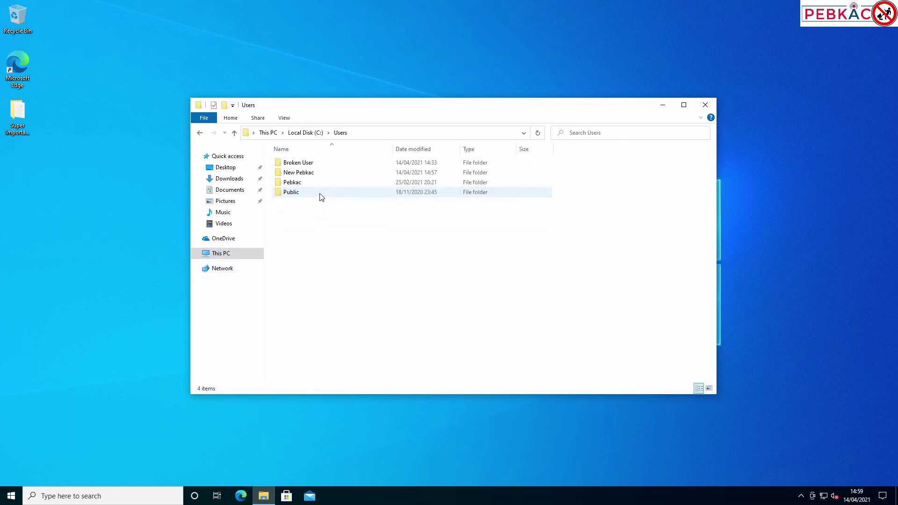
pyautogui.click(323, 164)
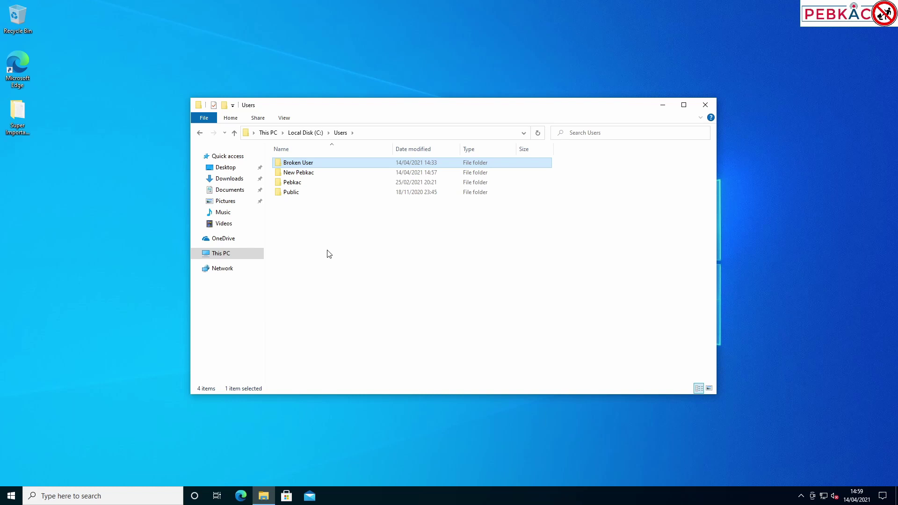
pyautogui.doubleClick(314, 166)
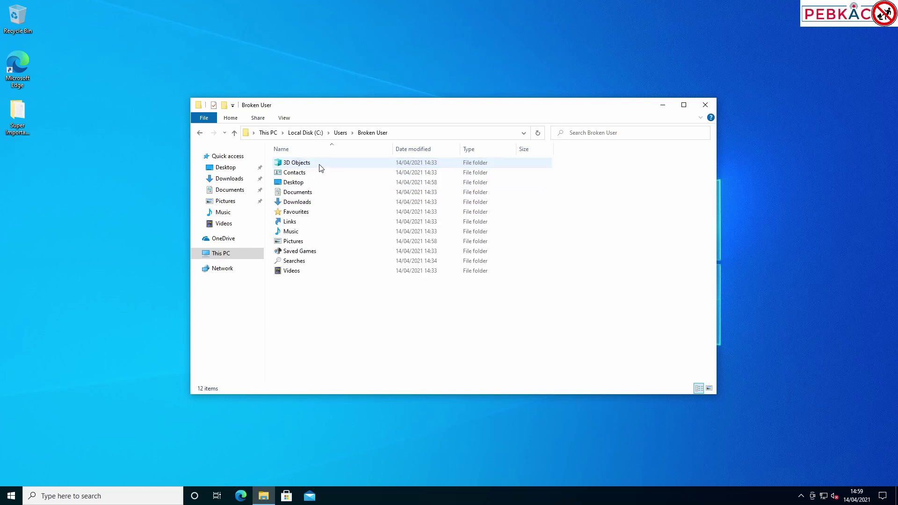
pyautogui.click(308, 213)
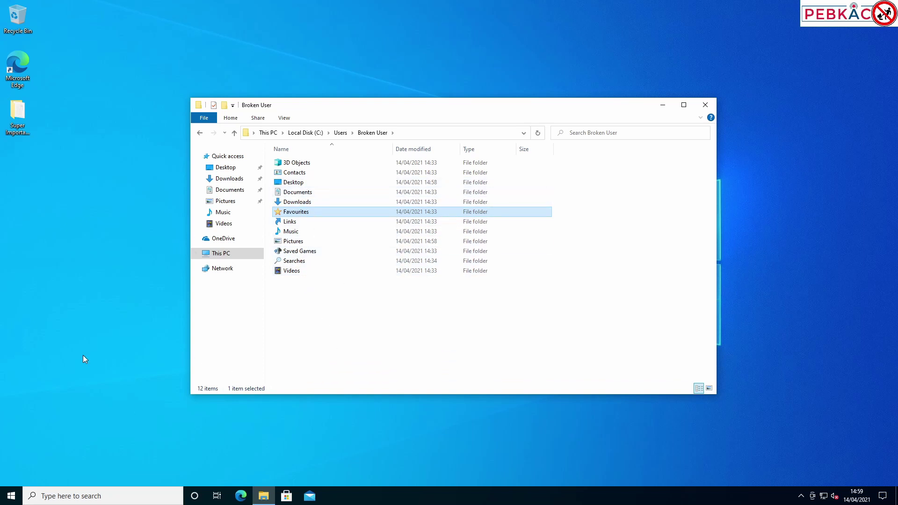
pyautogui.click(123, 300)
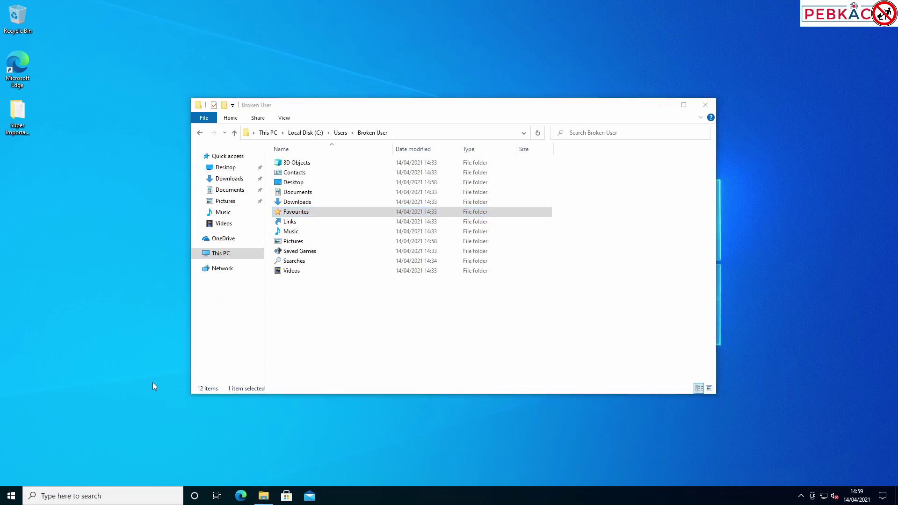
# Close the Broken User window and open the desktop's Super Important Files folder to see its New Text Document
pyautogui.click(706, 105)
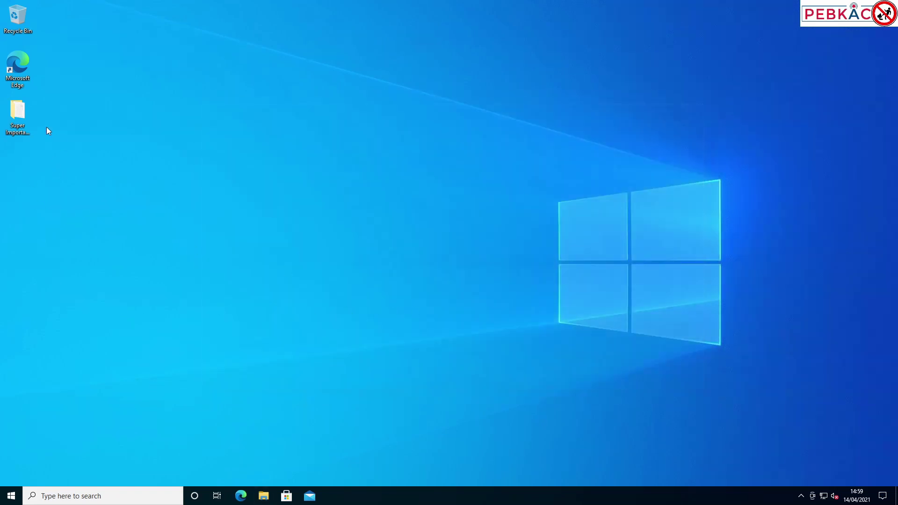
pyautogui.doubleClick(21, 112)
pyautogui.click(27, 236)
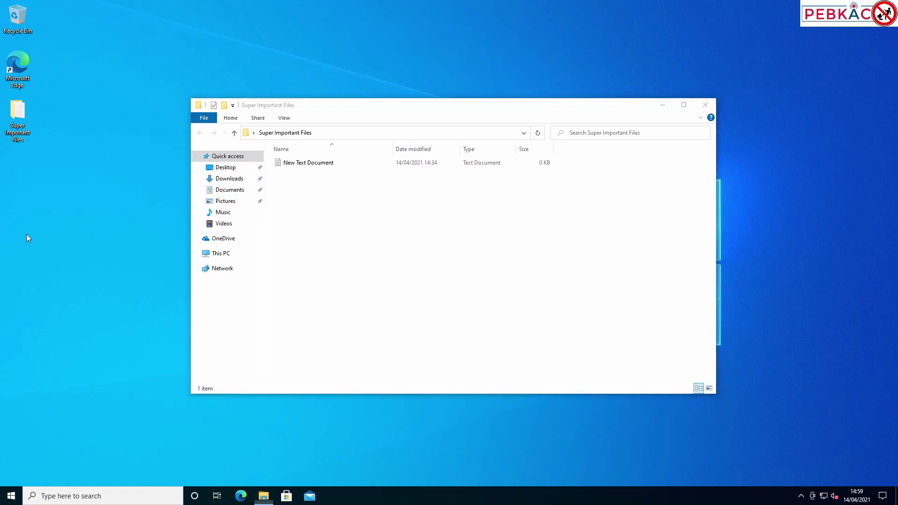